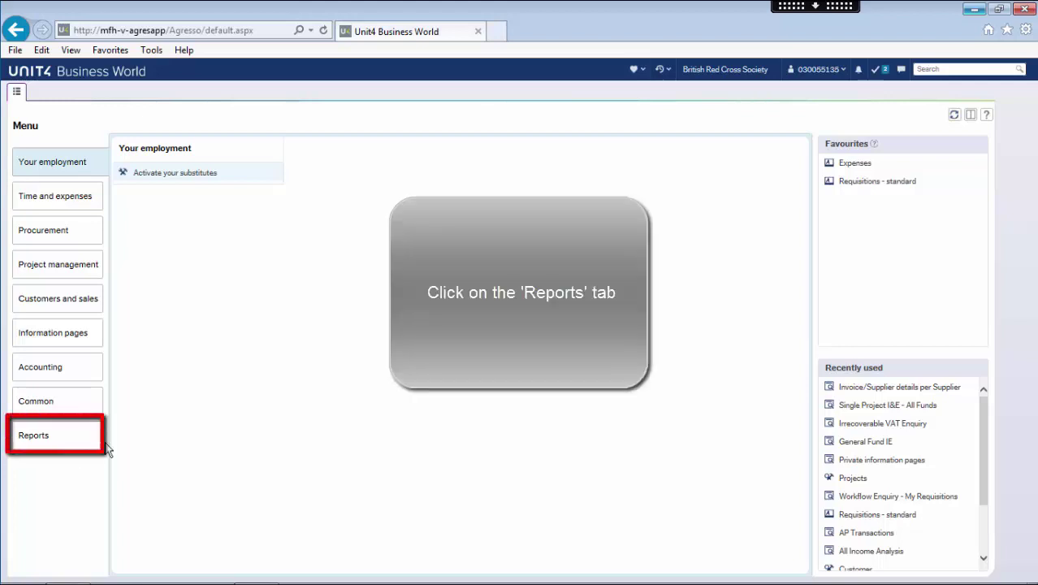
# - Open the Invoice/Supplier details per Supplier report from General Invoice and Expense Enquiries in the global reports
pyautogui.click(39, 439)
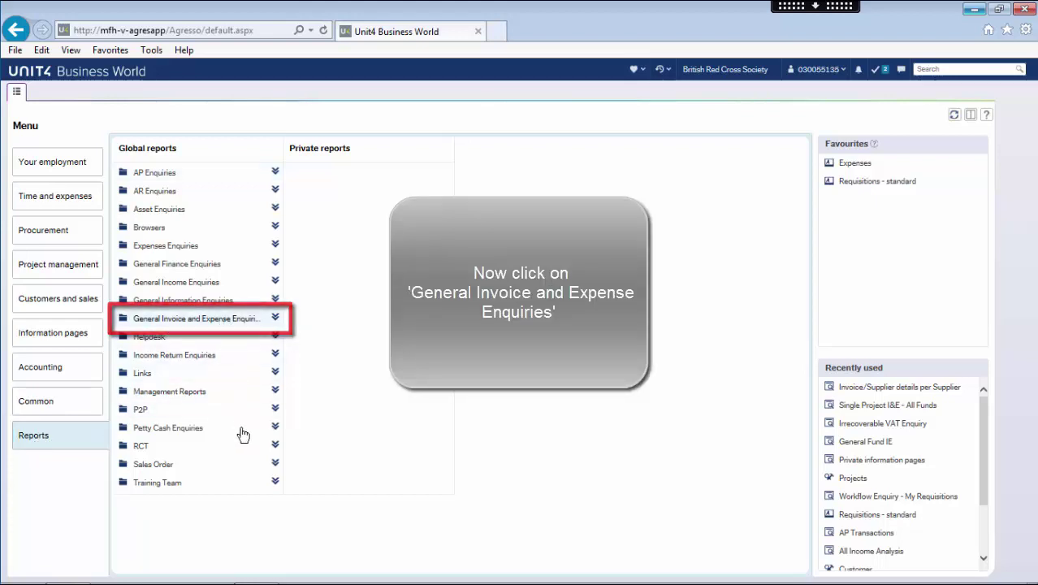
pyautogui.click(225, 318)
pyautogui.scroll(-1, 247, 485)
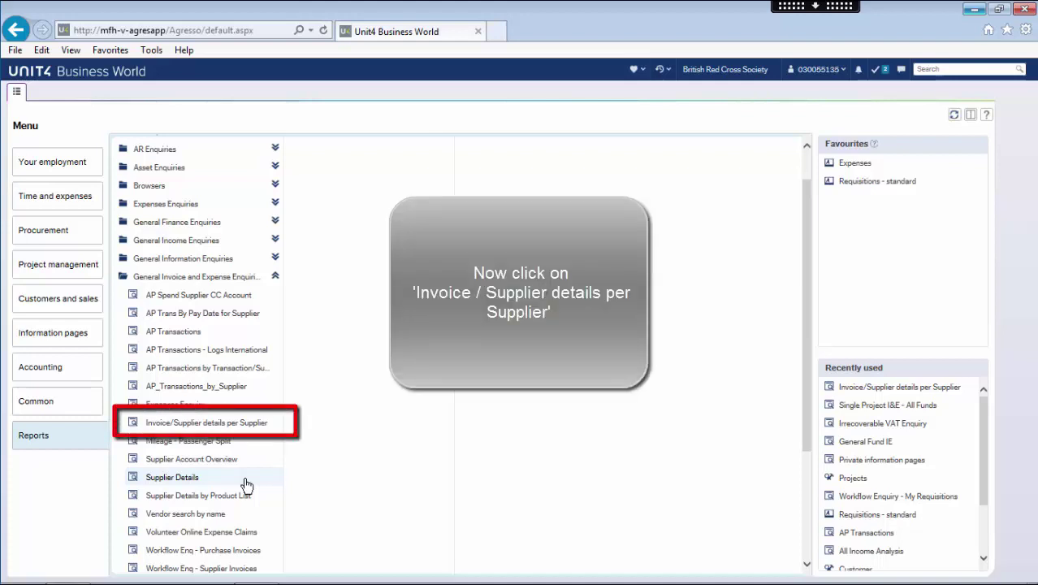
pyautogui.click(233, 426)
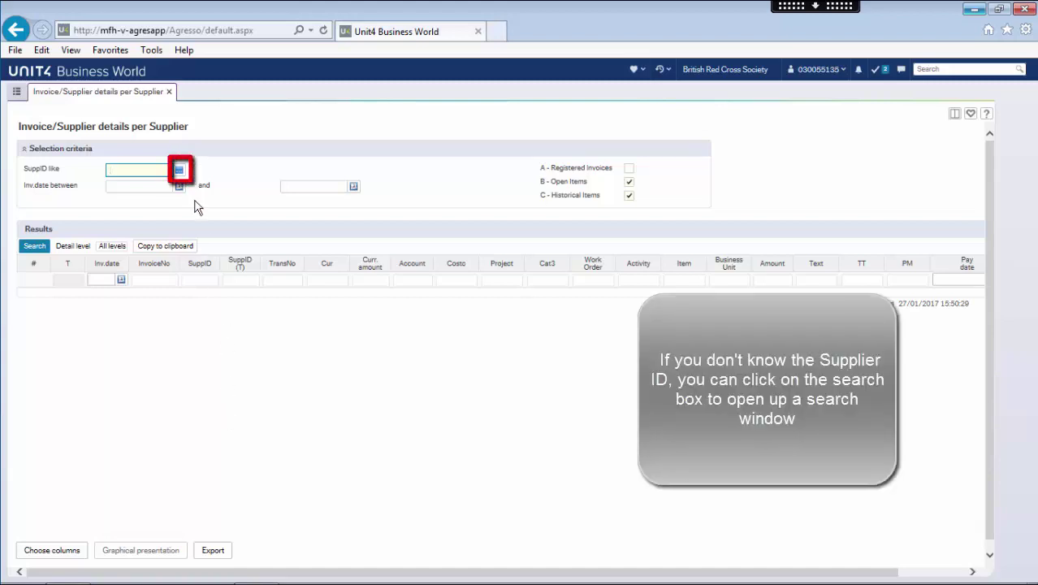
# - Look up suppliers matching "Mosaic*" for the SuppID criterion and select the supplier described simply as Mosaic
pyautogui.click(180, 169)
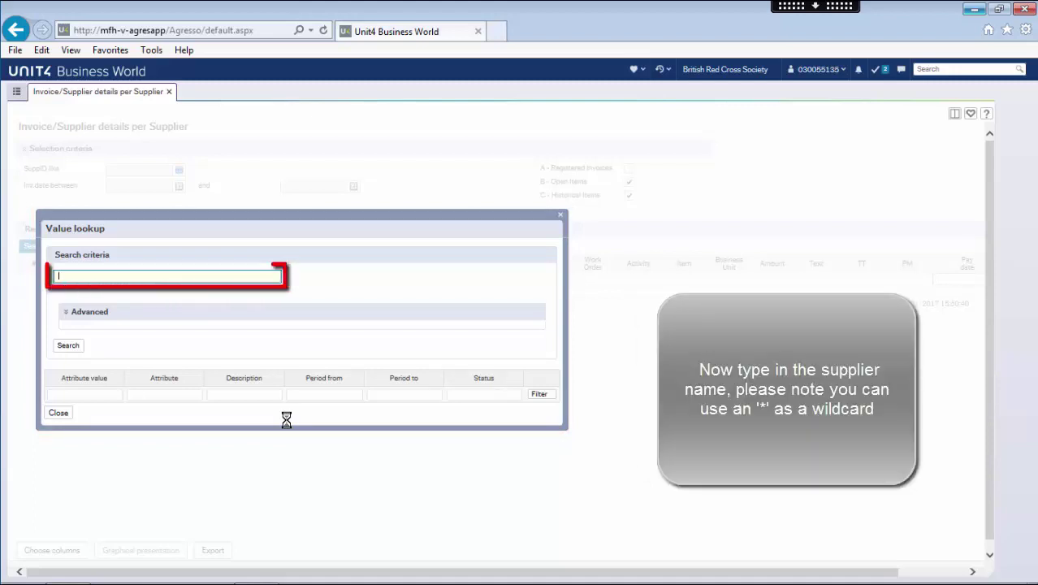
pyautogui.write('Mos')
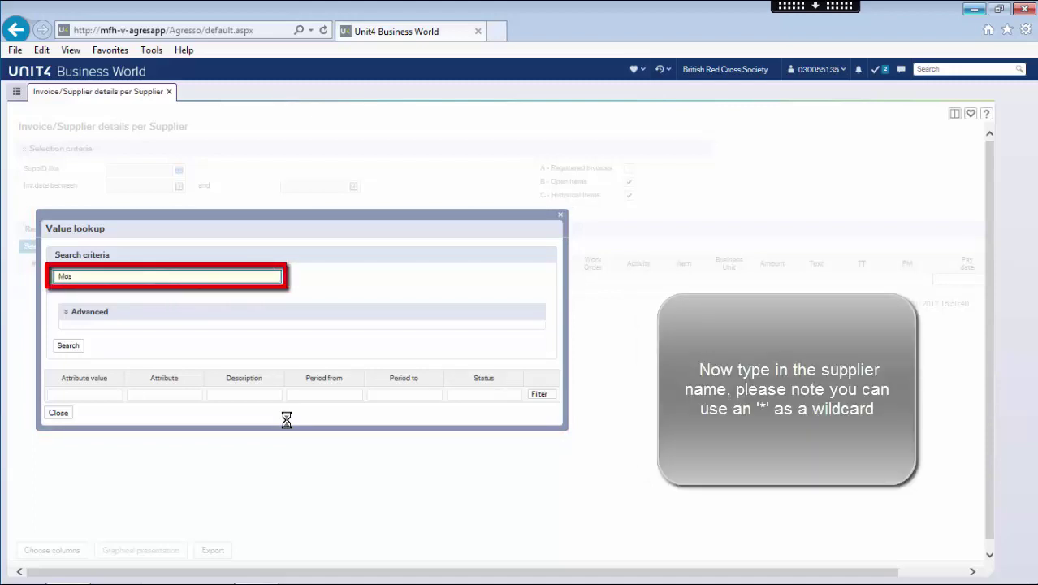
pyautogui.write('ai')
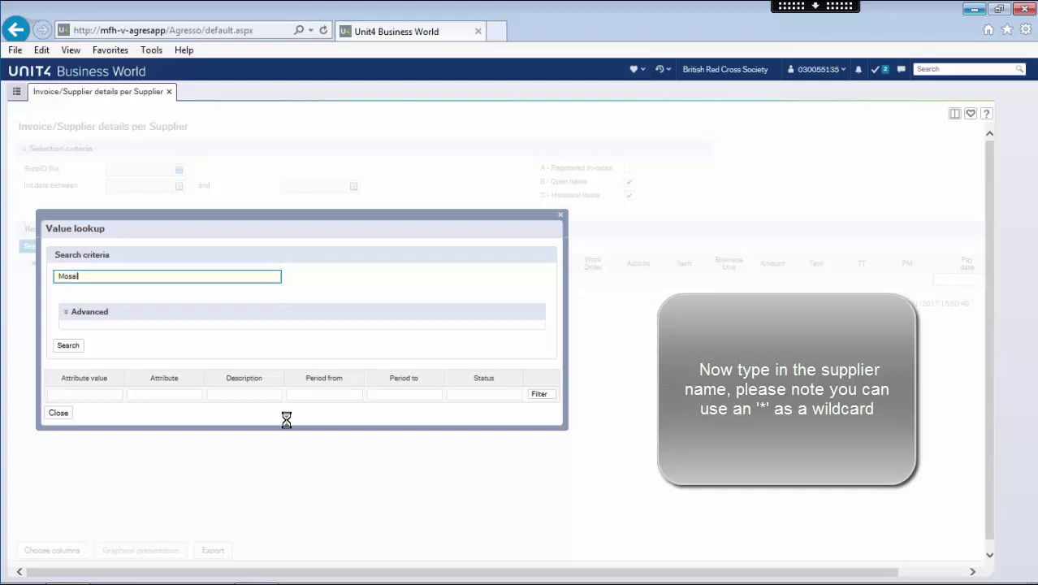
pyautogui.write('c')
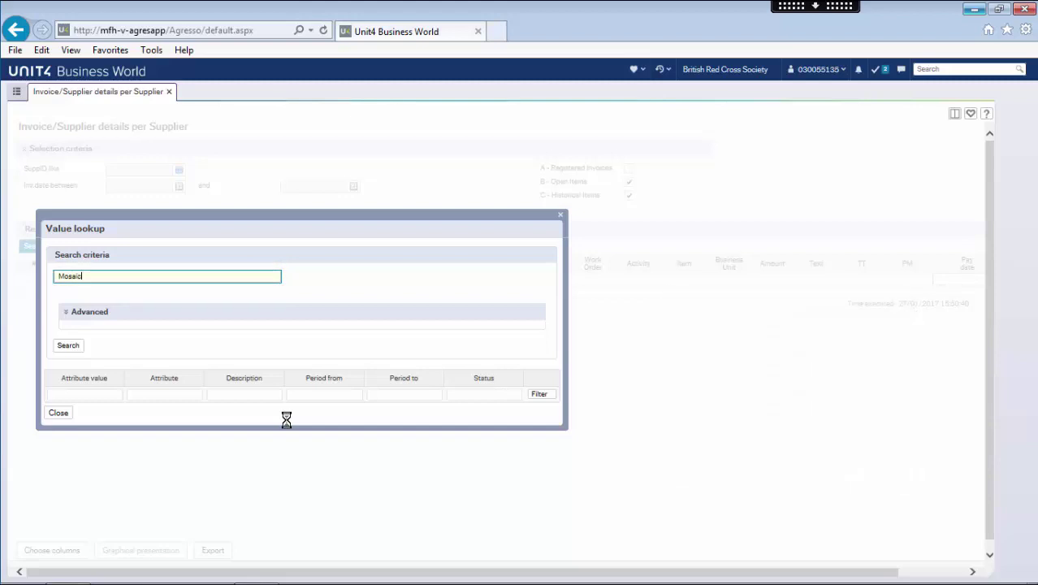
pyautogui.write('*')
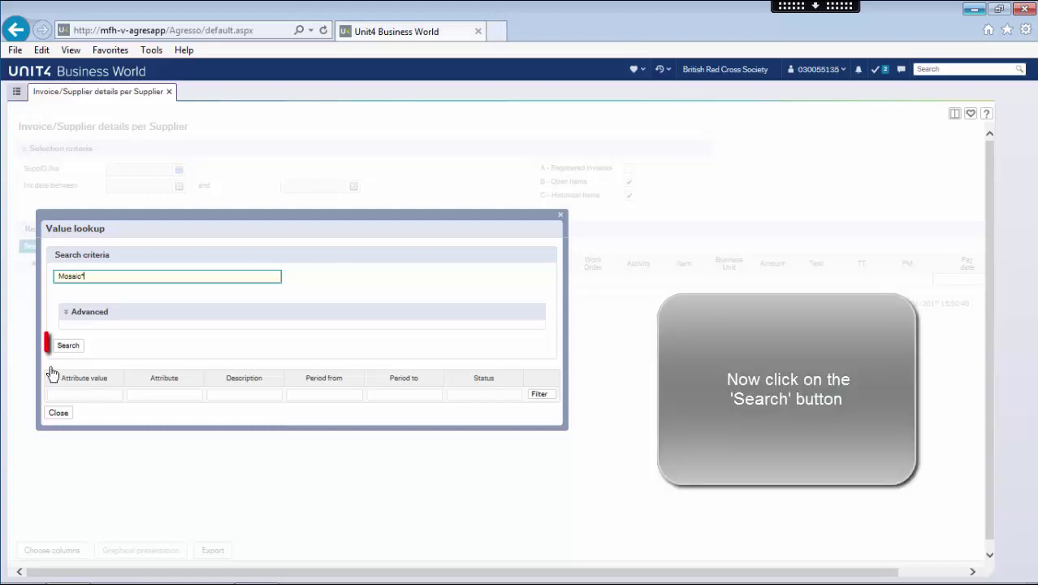
pyautogui.click(72, 345)
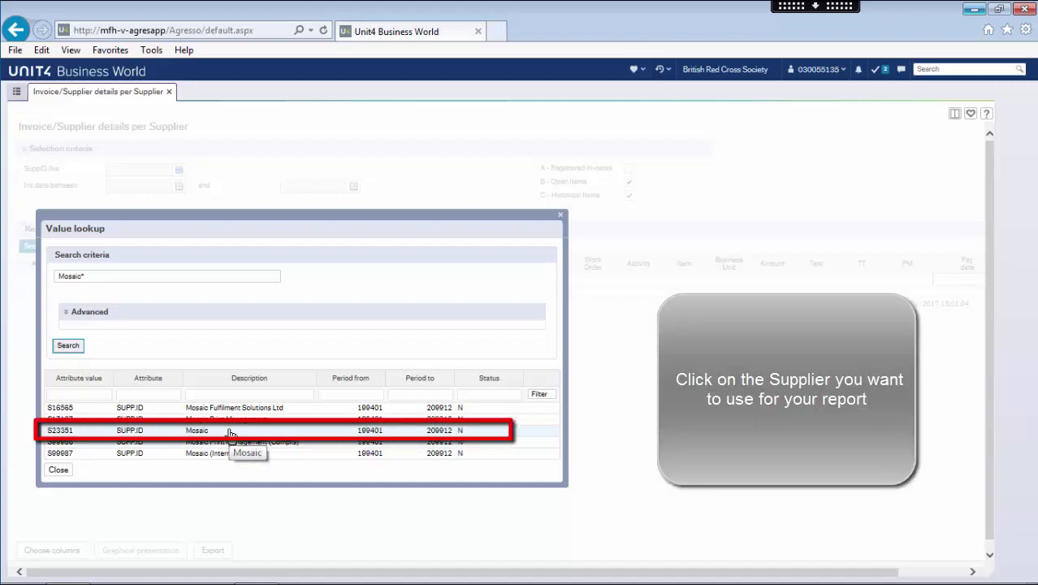
pyautogui.click(231, 431)
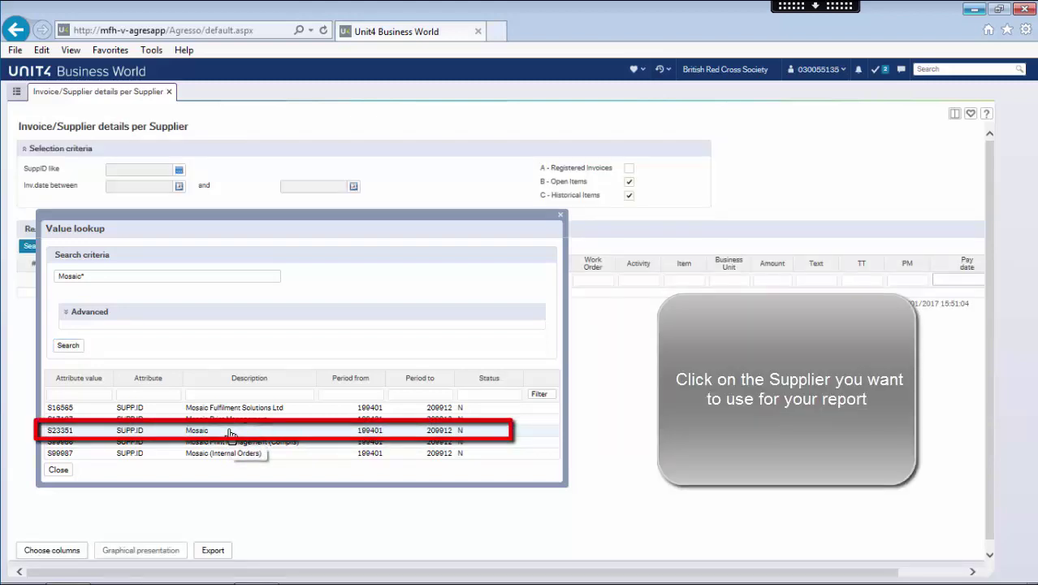
pyautogui.click(230, 431)
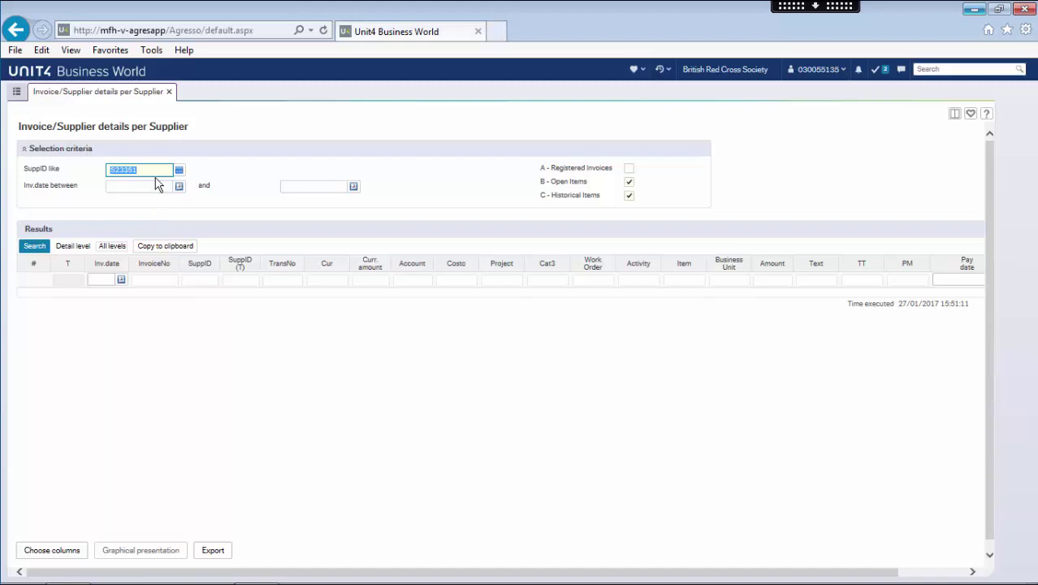
# - Clear the supplier ID from the selection criteria so the report covers all suppliers
pyautogui.click(160, 172)
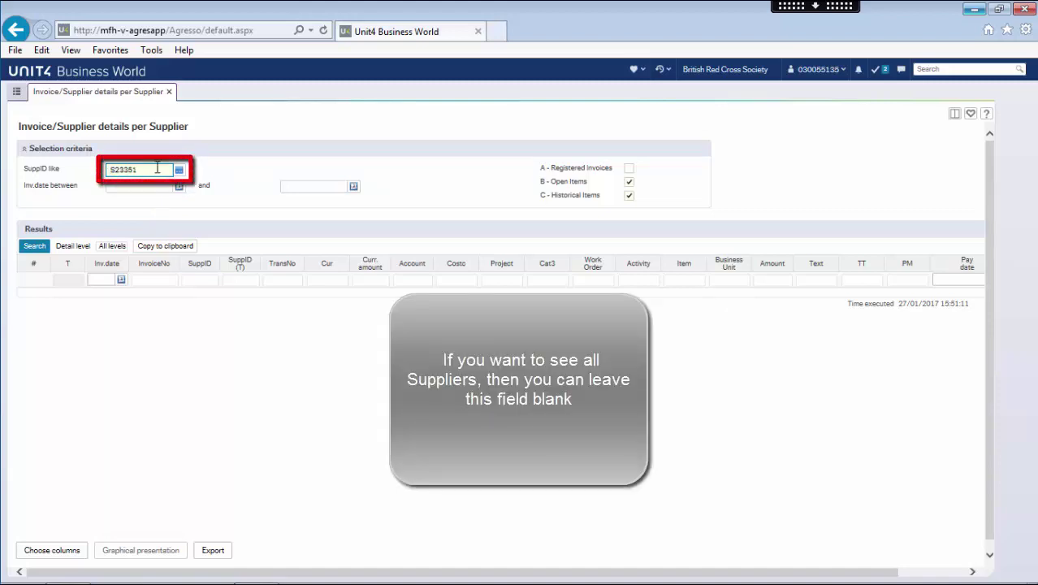
pyautogui.press('BackSpace')
pyautogui.press('BackSpace')
pyautogui.press('BackSpace')
pyautogui.press('BackSpace')
pyautogui.press('BackSpace')
pyautogui.press('BackSpace')
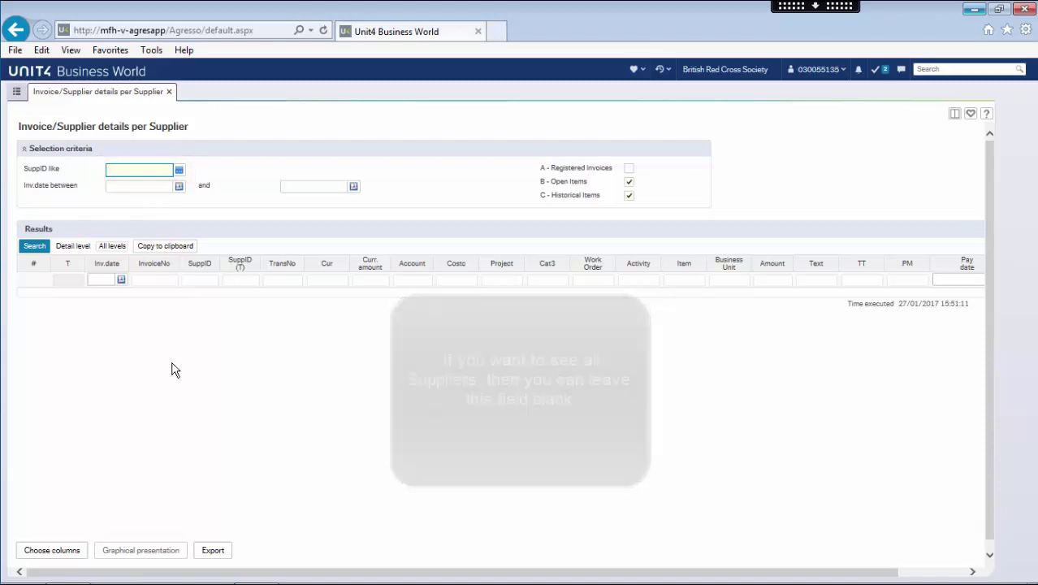
pyautogui.press('Tab')
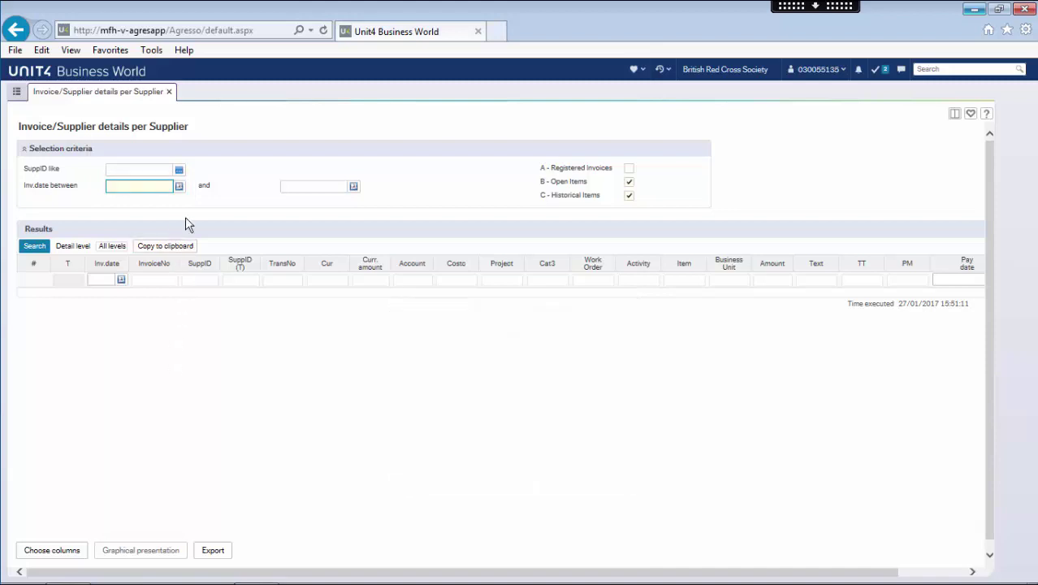
# - Set the start of the invoice date range to 01/01/2014 using the calendar
pyautogui.click(180, 189)
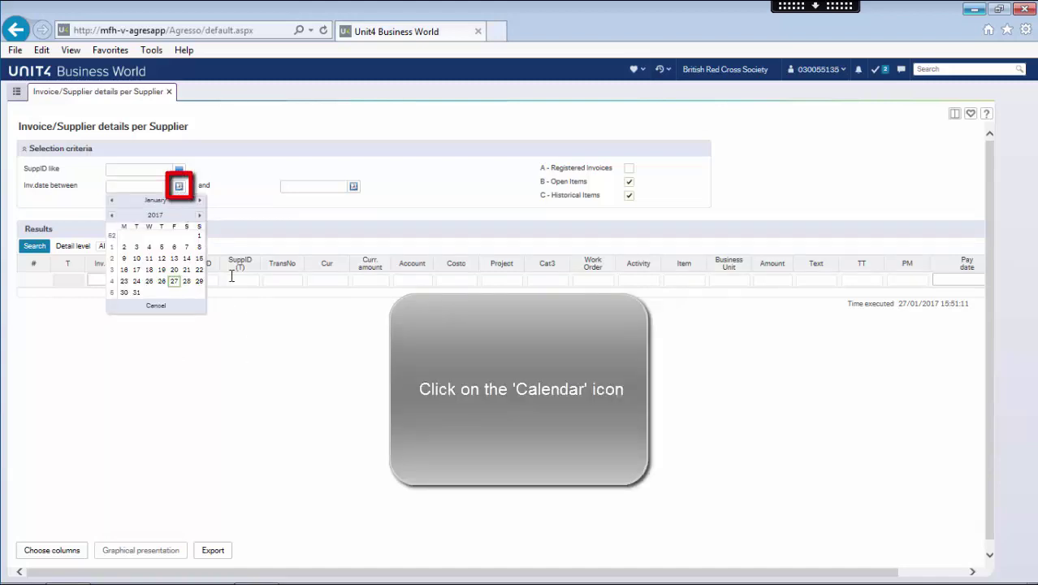
pyautogui.click(112, 216)
pyautogui.click(112, 215)
pyautogui.click(112, 215)
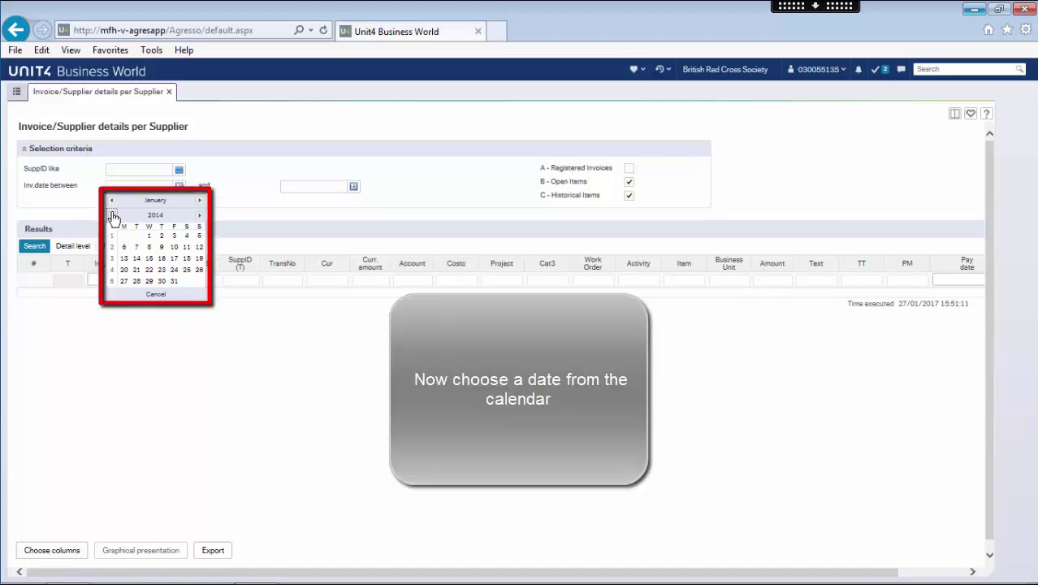
pyautogui.click(148, 235)
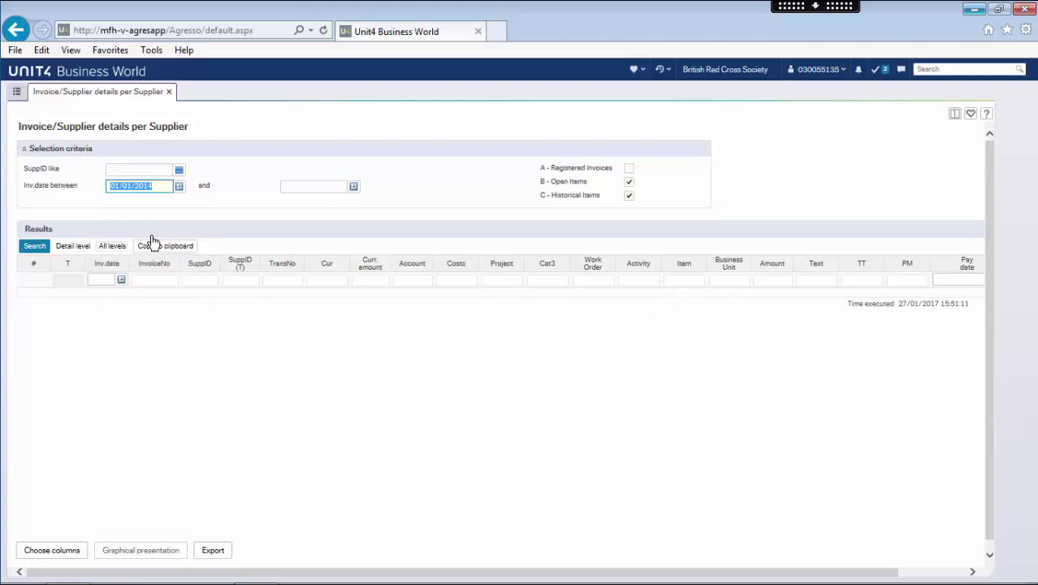
# - Set the end of the invoice date range to 31/01/2014 using the calendar and run the report search
pyautogui.click(353, 186)
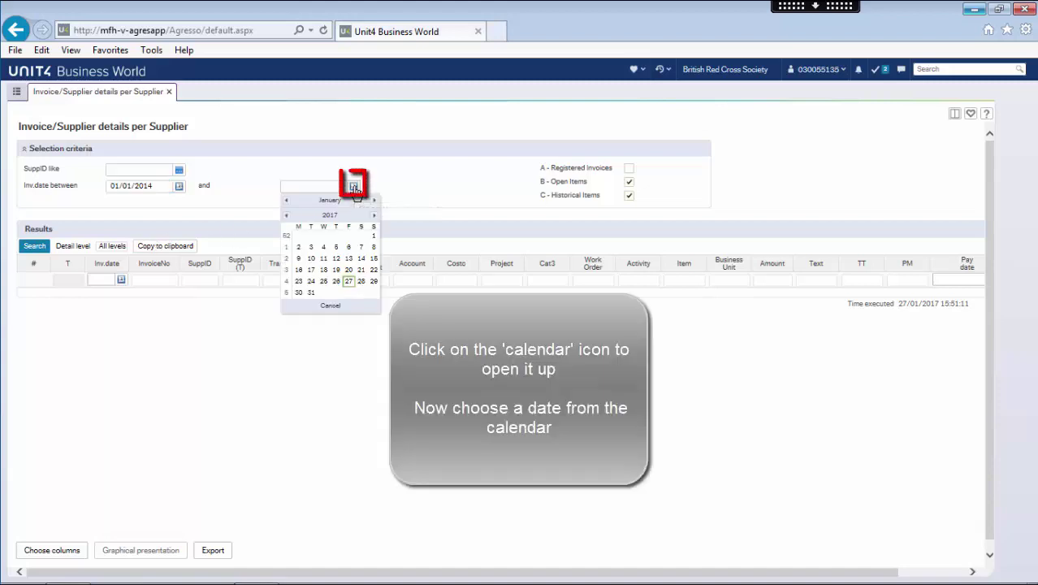
pyautogui.doubleClick(287, 215)
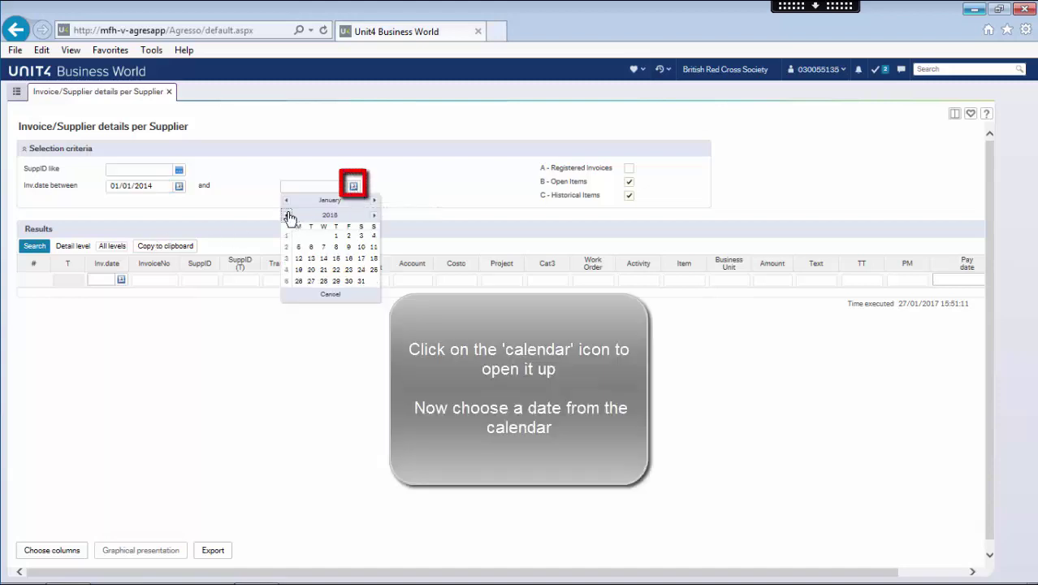
pyautogui.click(287, 215)
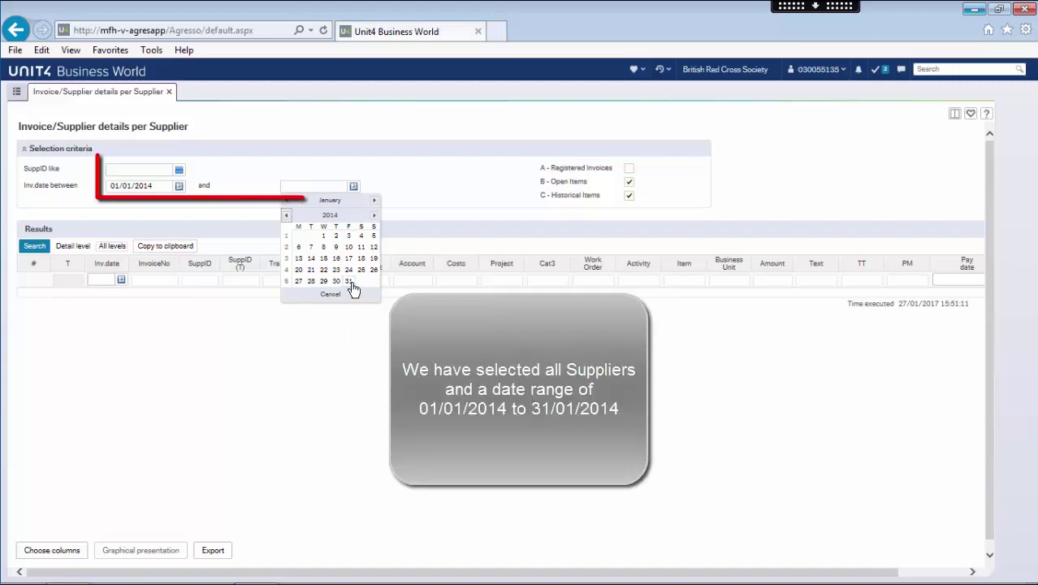
pyautogui.click(349, 281)
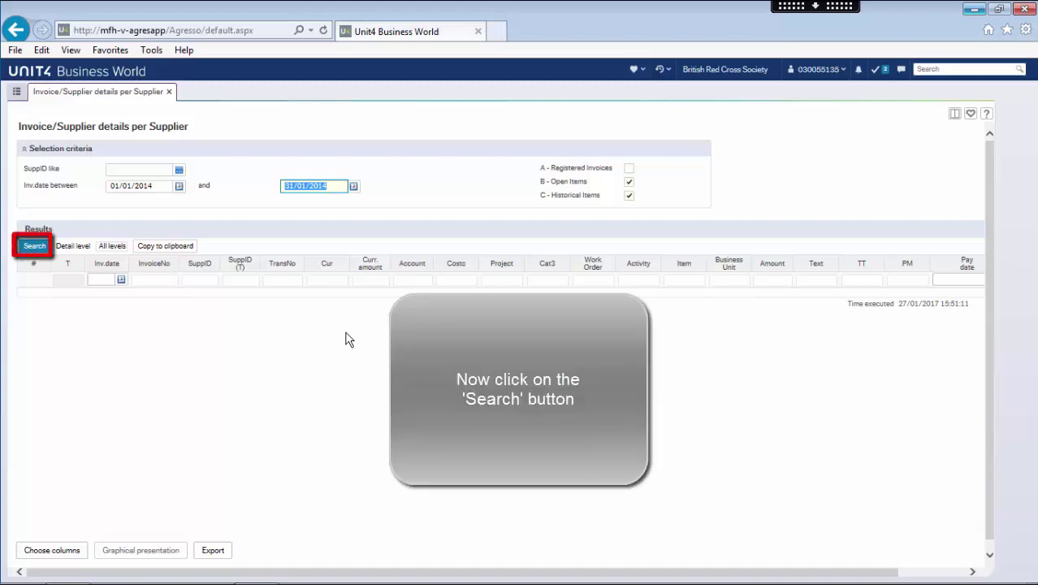
pyautogui.click(35, 251)
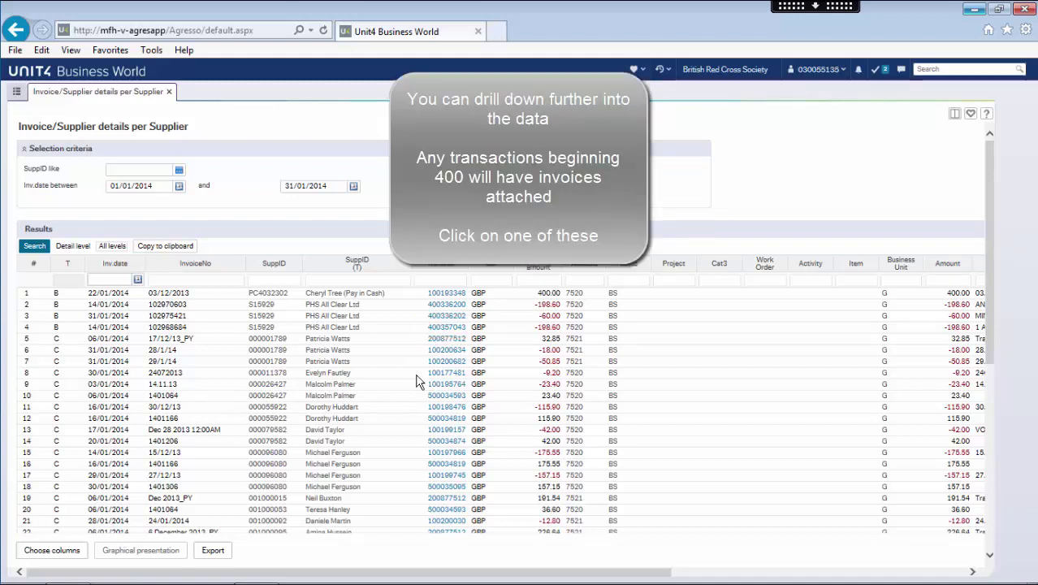
# - Drill down into the transaction in result row 4 for PHS All Clear Ltd, view its attached invoice image, and return to the report
pyautogui.click(368, 452)
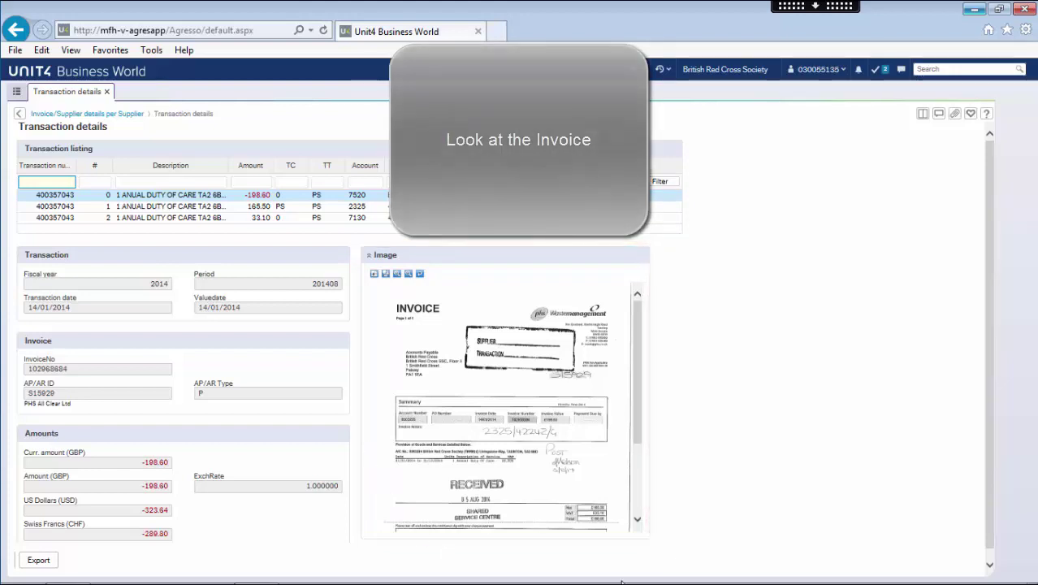
pyautogui.moveTo(640, 393)
pyautogui.mouseDown()
pyautogui.moveTo(652, 493)
pyautogui.moveTo(646, 377)
pyautogui.mouseUp()
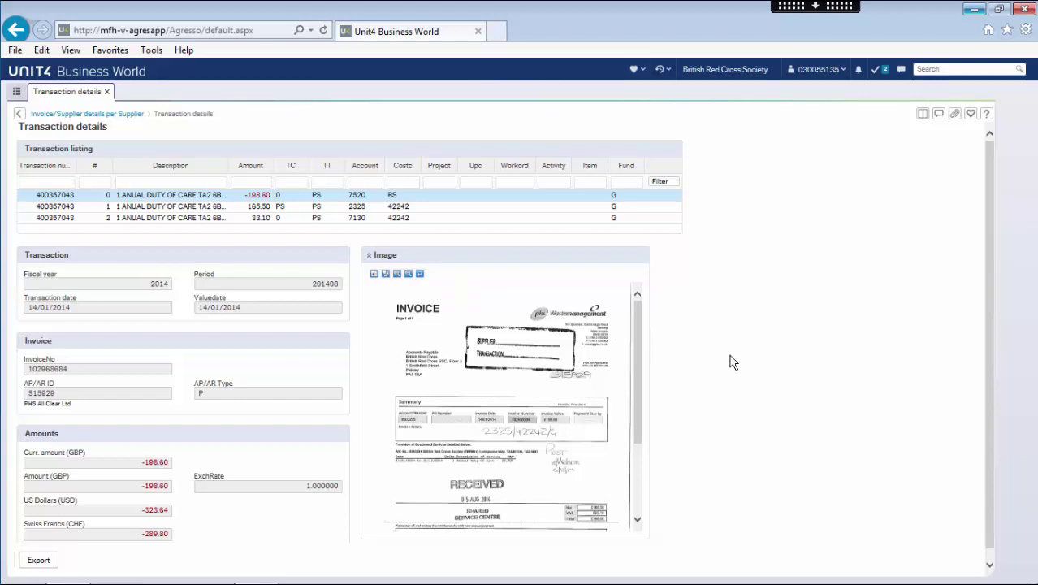
pyautogui.click(46, 116)
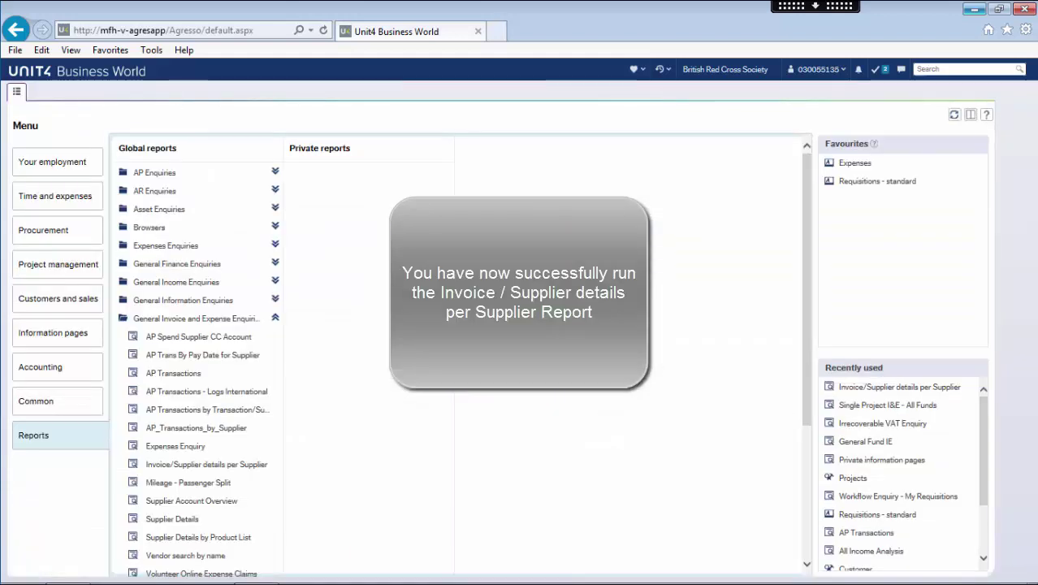
# - Collapse the General Invoice and Expense Enquiries folder and return to the Your employment section
pyautogui.click(255, 320)
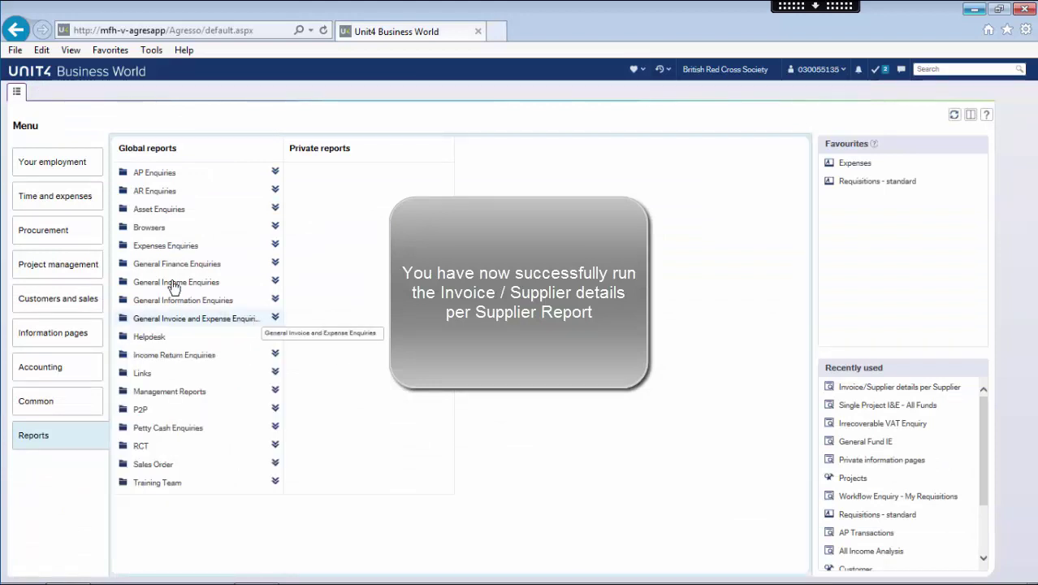
pyautogui.click(68, 168)
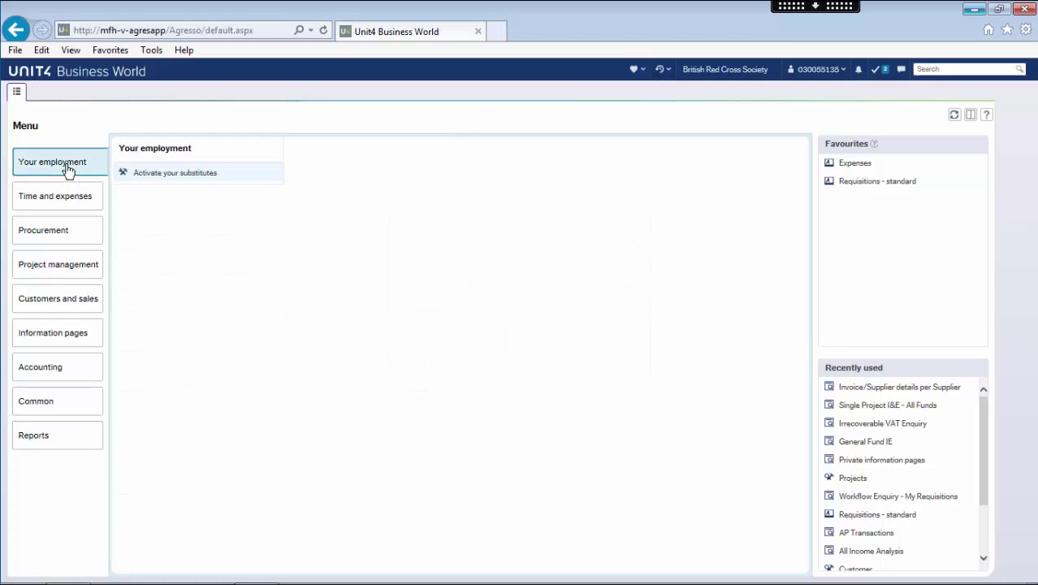